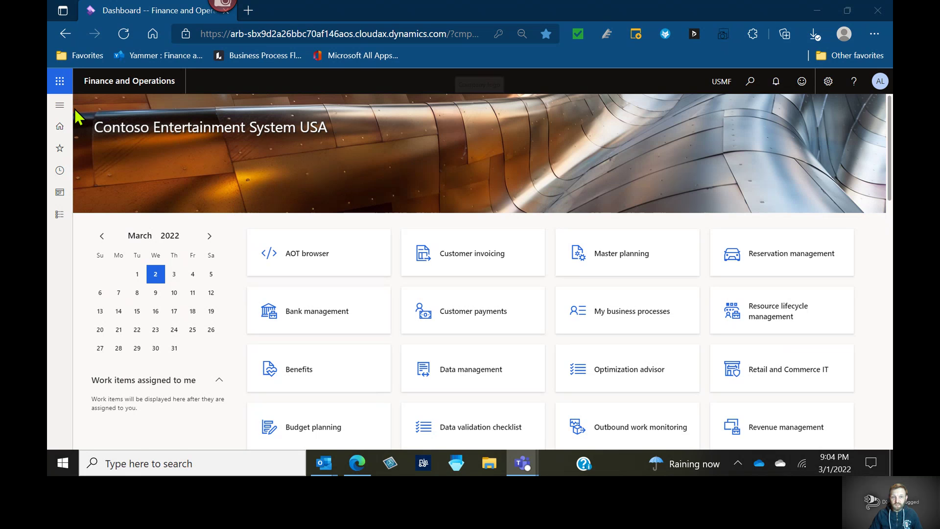
Expand the Modules list to show the Product information management menu groups.
{"action": "left_click", "coordinate": [61, 106]}
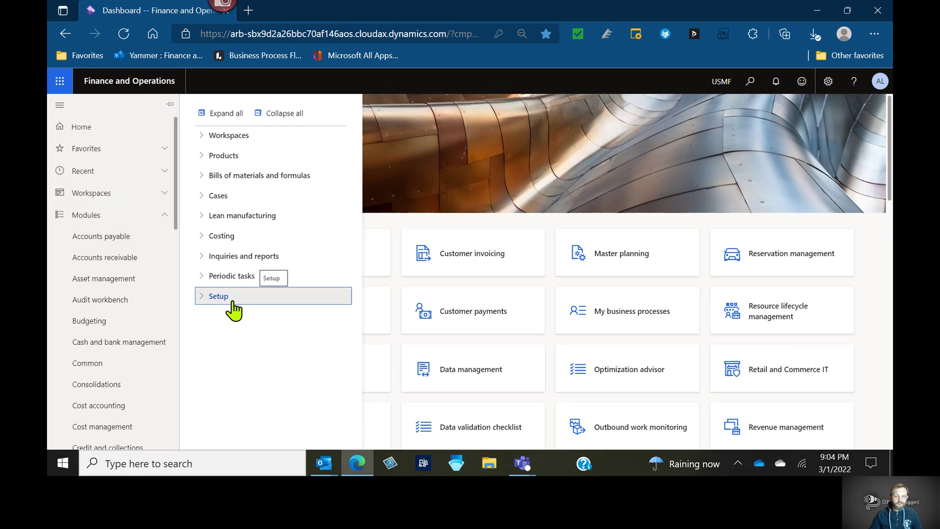
Go to Product lifecycle state under Product information management Setup.
{"action": "left_click", "coordinate": [219, 296]}
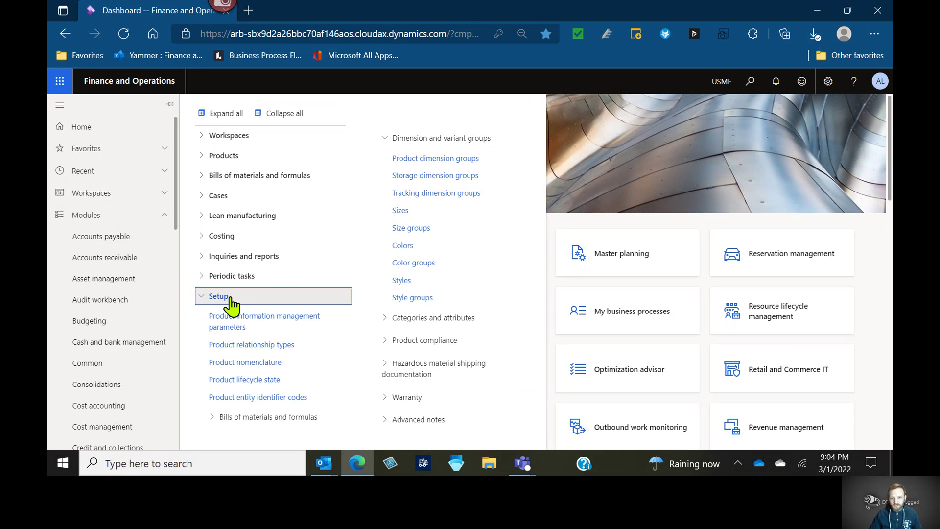
{"action": "left_click", "coordinate": [248, 379]}
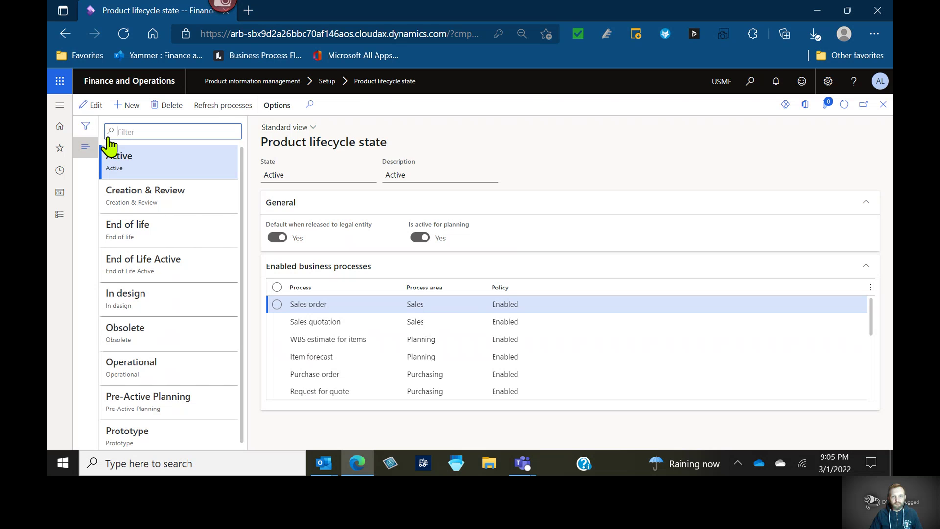
Put the Active lifecycle state into edit mode and select the Sales order policy cell.
{"action": "left_click", "coordinate": [90, 105]}
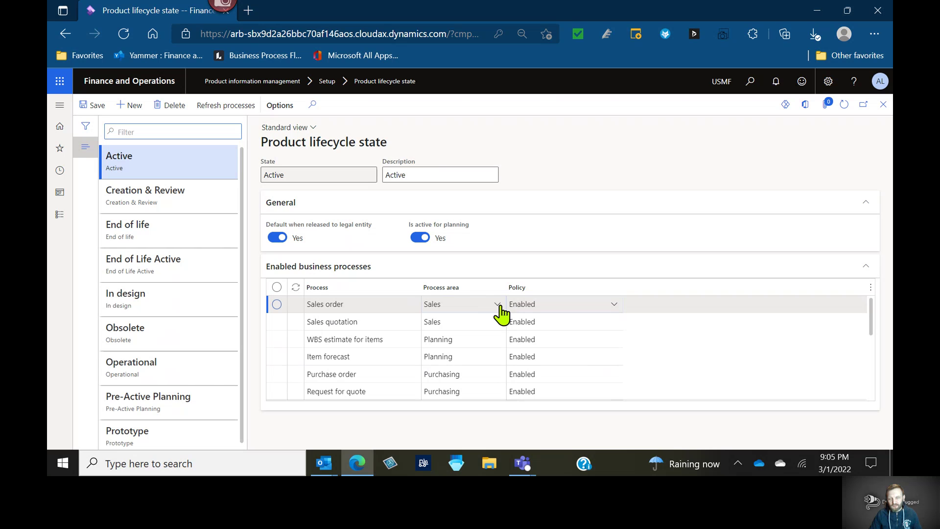
{"action": "left_click", "coordinate": [607, 304]}
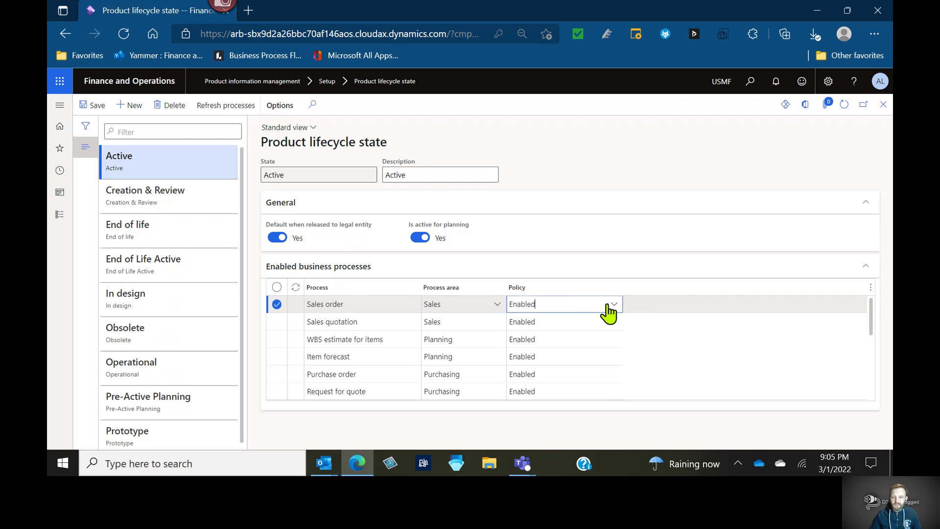
{"action": "left_click", "coordinate": [612, 307]}
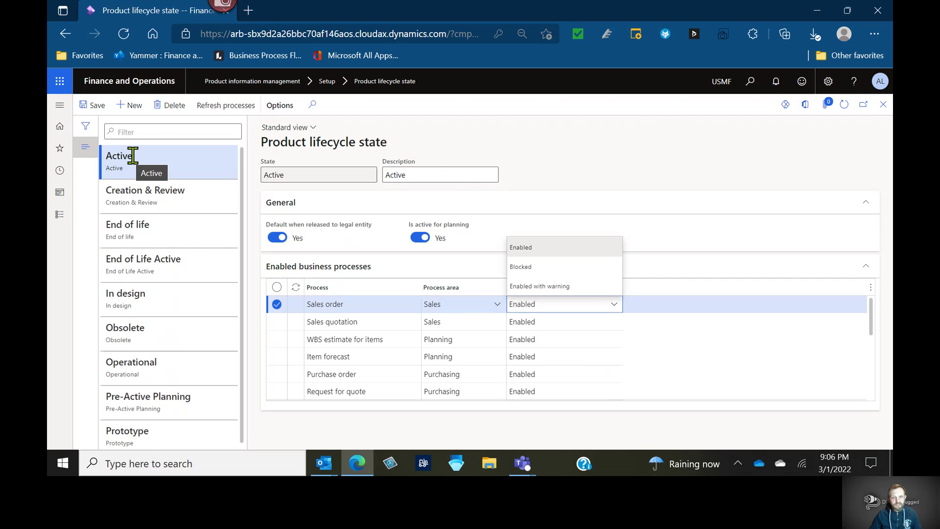
{"action": "key", "text": "Escape"}
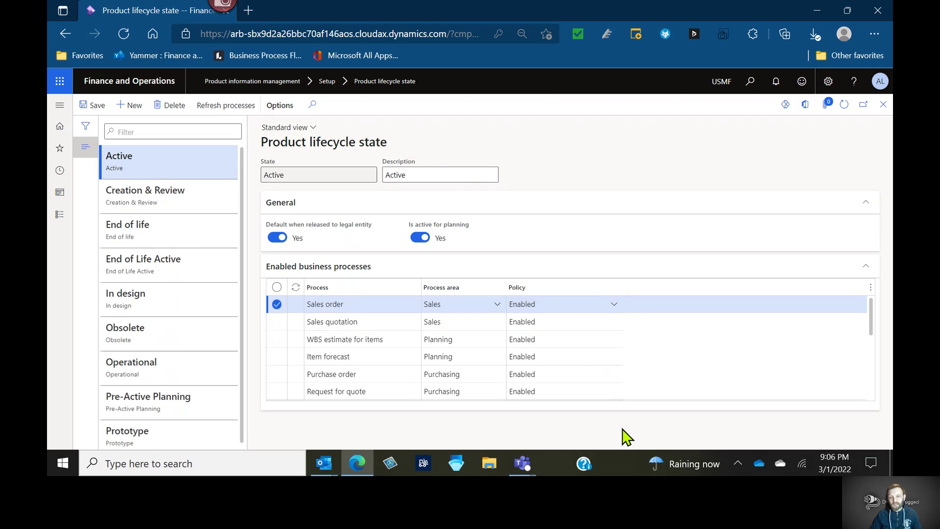
{"action": "left_click", "coordinate": [610, 307]}
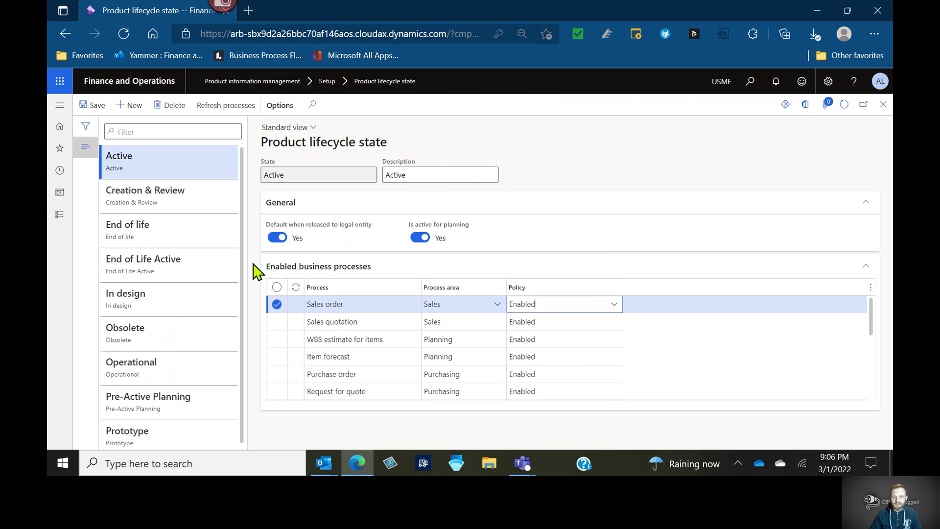
{"action": "left_click", "coordinate": [614, 305]}
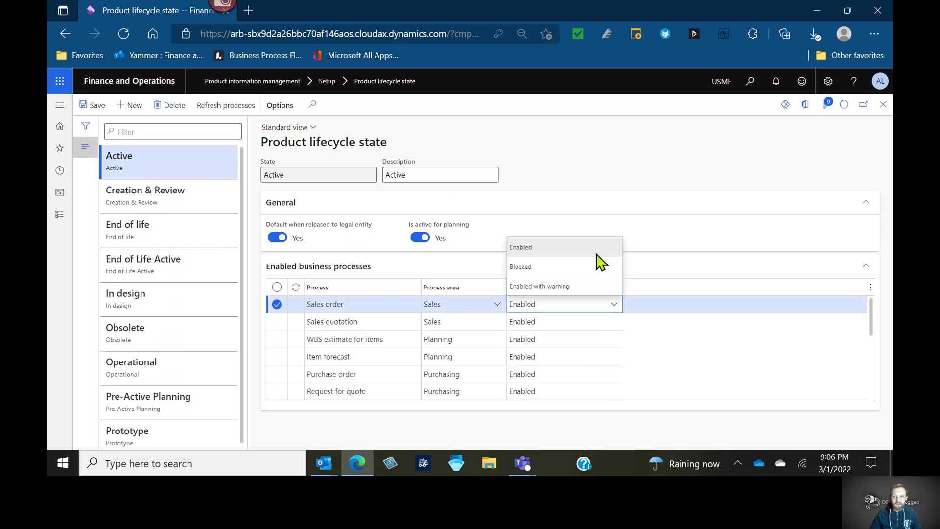
{"action": "left_click", "coordinate": [589, 267]}
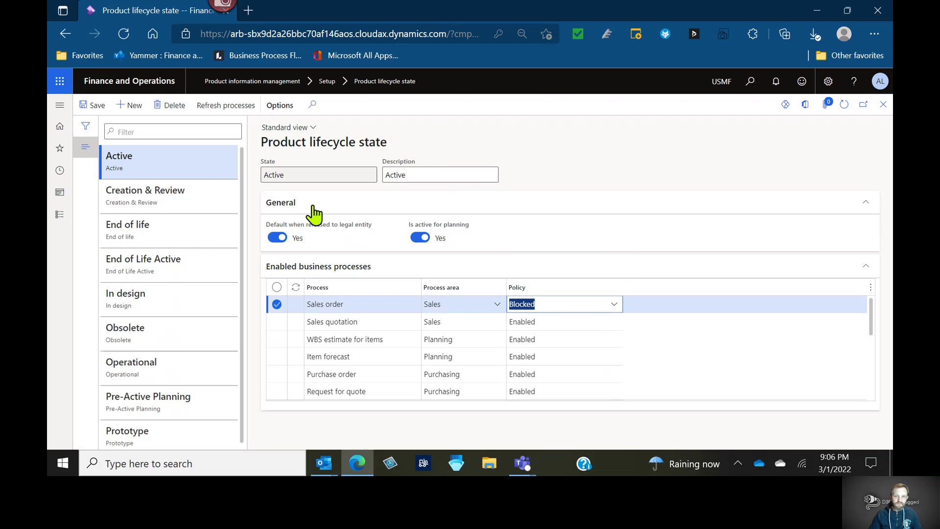
{"action": "left_click", "coordinate": [614, 305]}
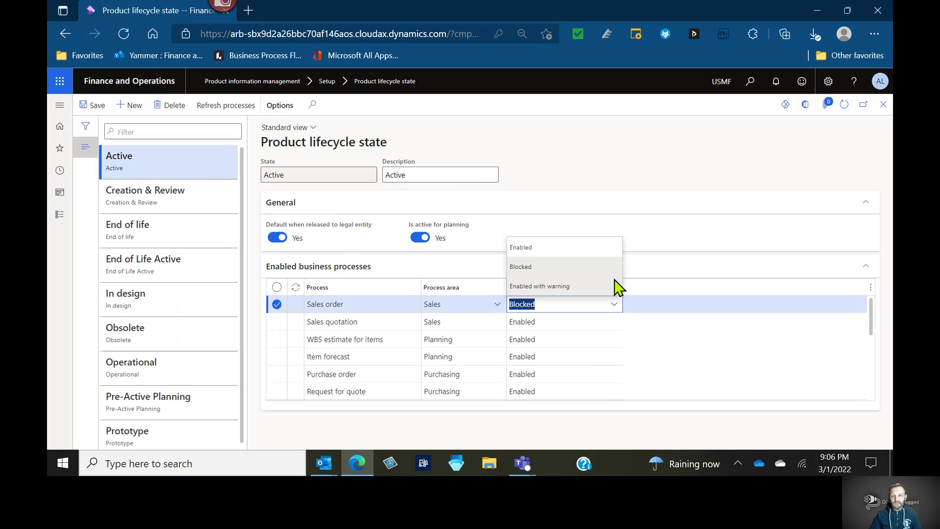
{"action": "left_click", "coordinate": [601, 249]}
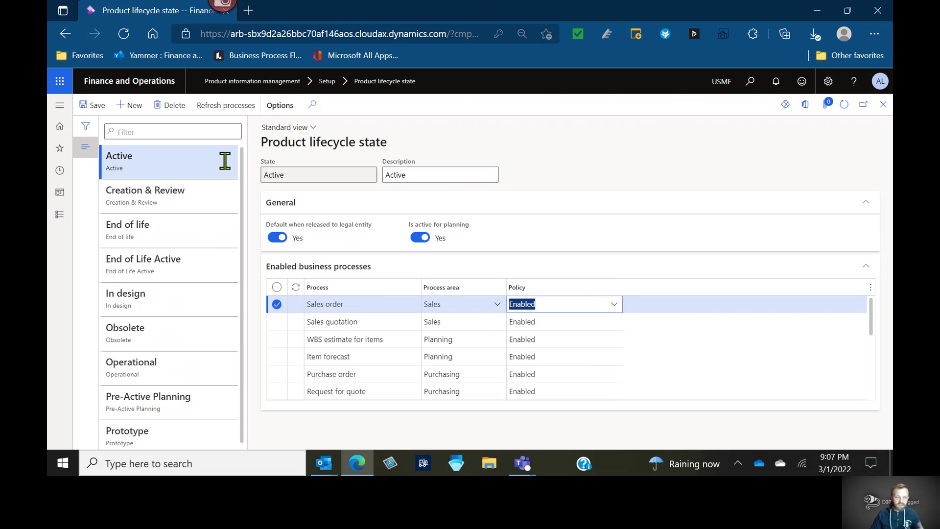
Open Released products and bring up the IPA item's product details.
{"action": "left_click", "coordinate": [60, 104]}
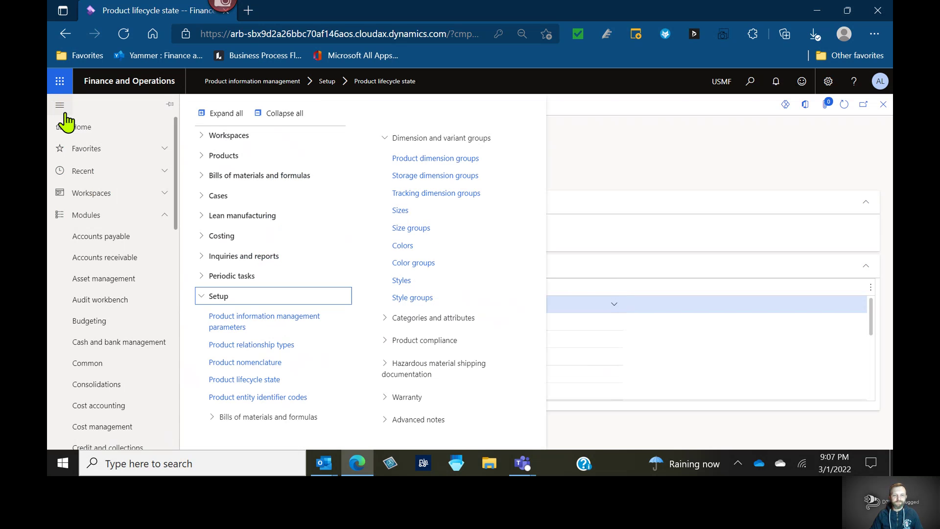
{"action": "left_click", "coordinate": [223, 156]}
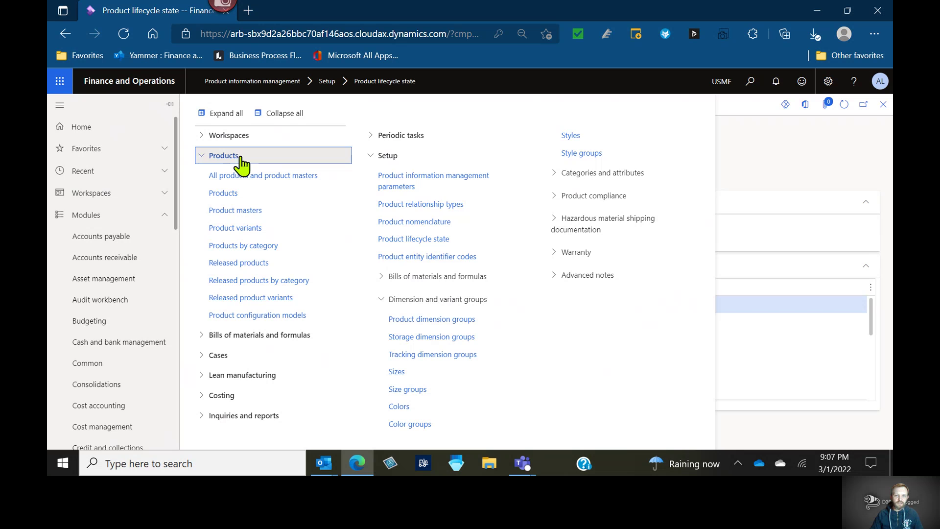
{"action": "left_click", "coordinate": [251, 267]}
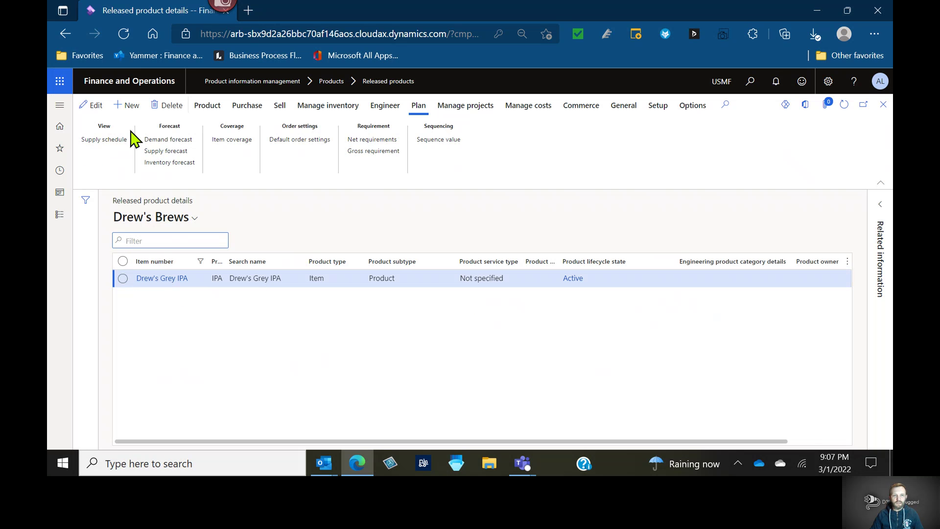
{"action": "left_click", "coordinate": [160, 278]}
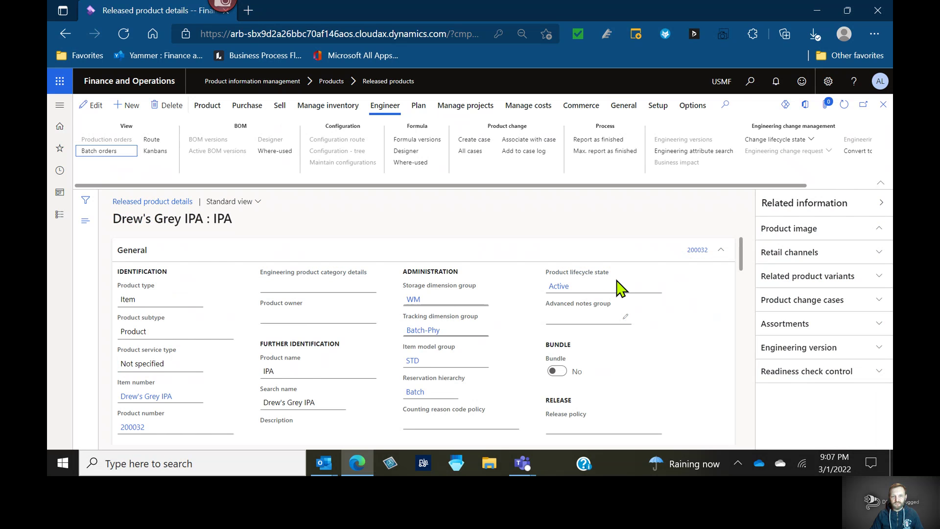
Change the IPA item's product lifecycle state from Active to End of life.
{"action": "left_click", "coordinate": [91, 105]}
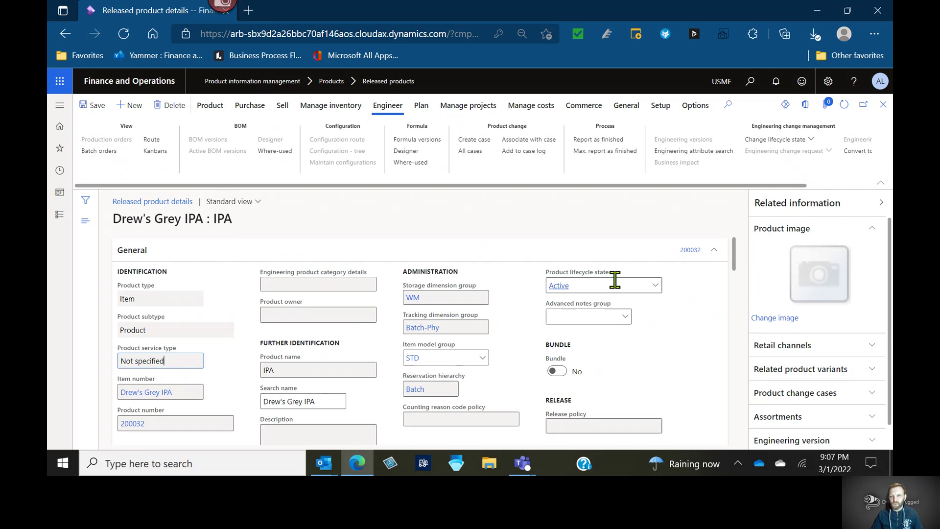
{"action": "left_click", "coordinate": [659, 287]}
{"action": "left_click", "coordinate": [656, 286]}
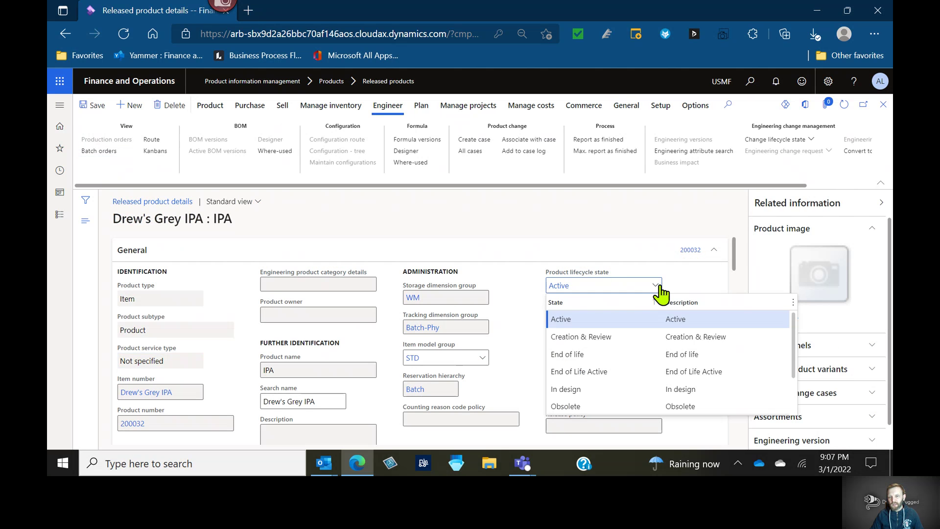
{"action": "left_click", "coordinate": [634, 352]}
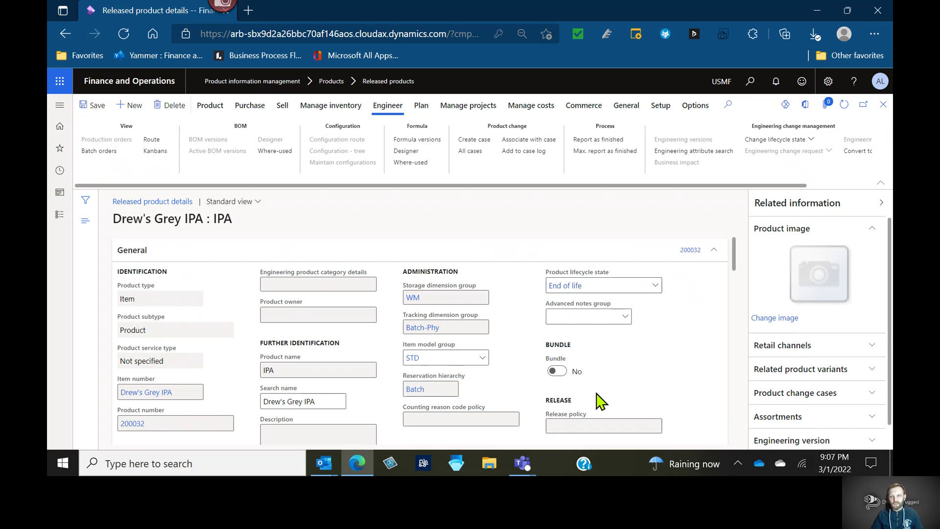
Check the lifecycle state field's form information, then close the setup form back to product details.
{"action": "right_click", "coordinate": [653, 283]}
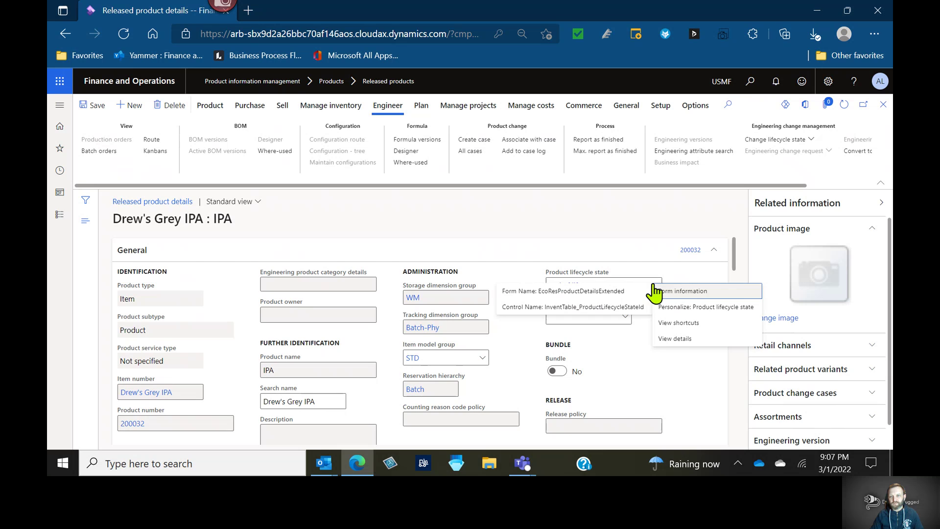
{"action": "left_click", "coordinate": [686, 348]}
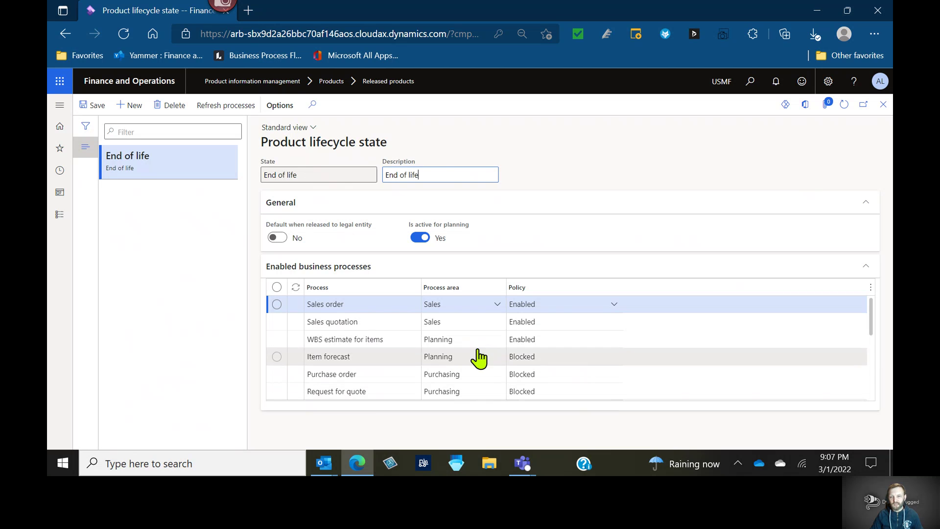
{"action": "left_click", "coordinate": [492, 379]}
{"action": "key", "text": "Escape"}
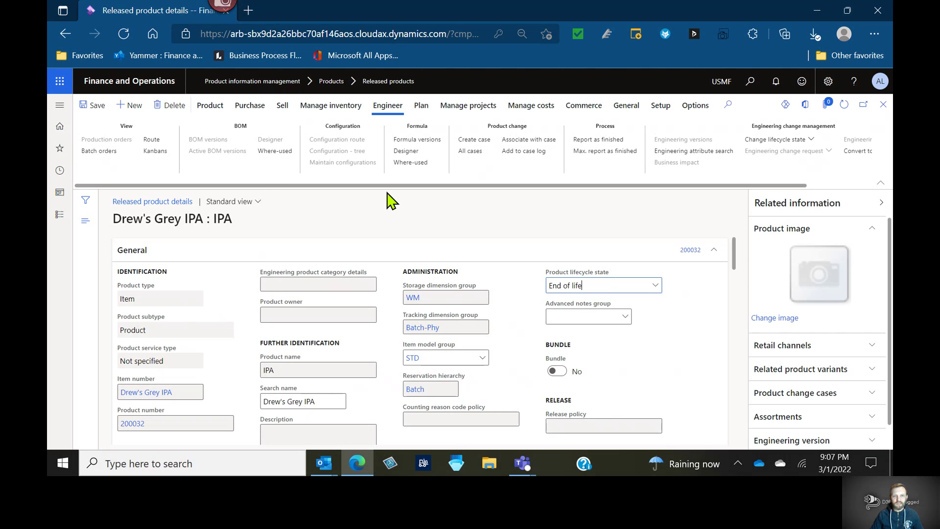
{"action": "left_click", "coordinate": [422, 106]}
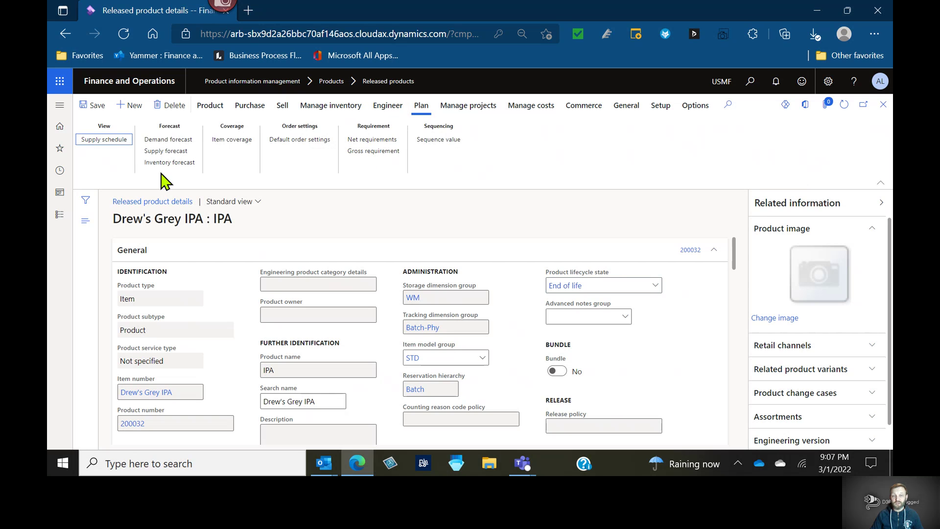
Add a demand forecast line with model CurrentF and save it, triggering the End of life block.
{"action": "left_click", "coordinate": [166, 139]}
{"action": "left_click", "coordinate": [130, 105]}
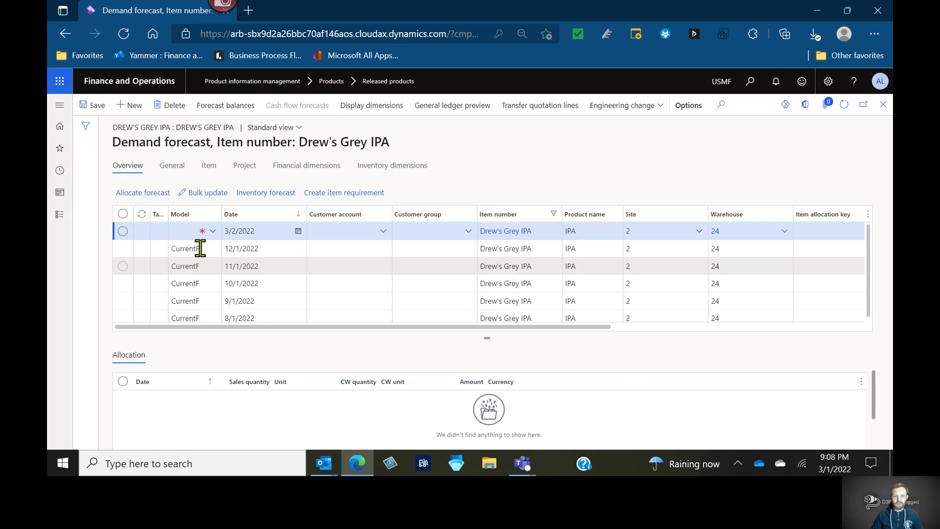
{"action": "left_click", "coordinate": [212, 235]}
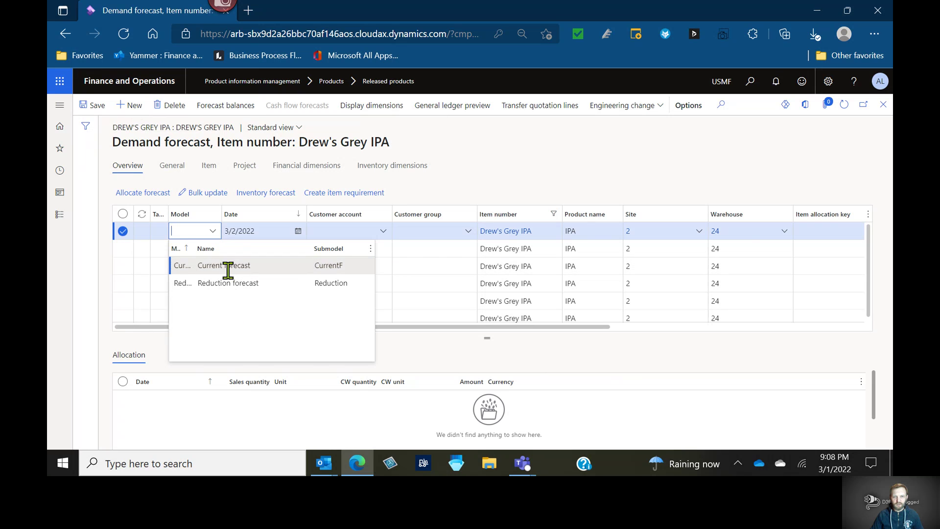
{"action": "left_click", "coordinate": [229, 268]}
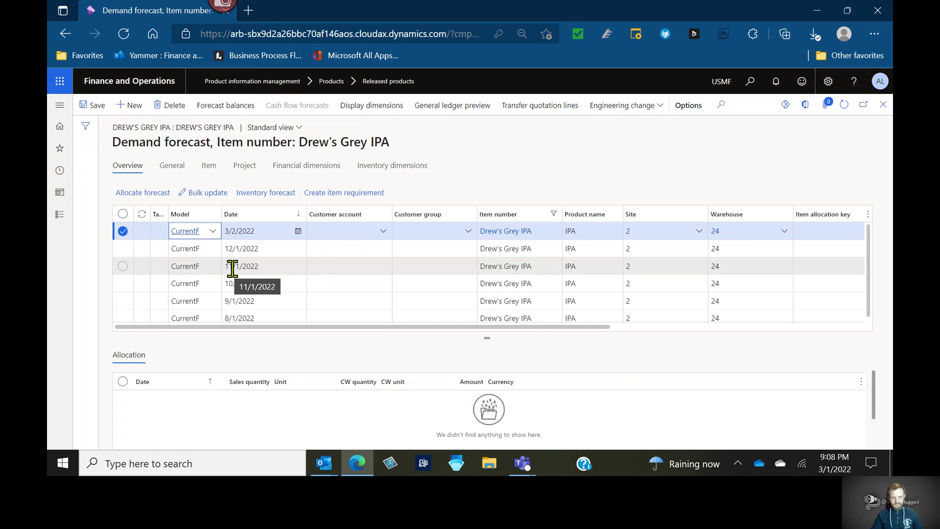
{"action": "left_click", "coordinate": [99, 111]}
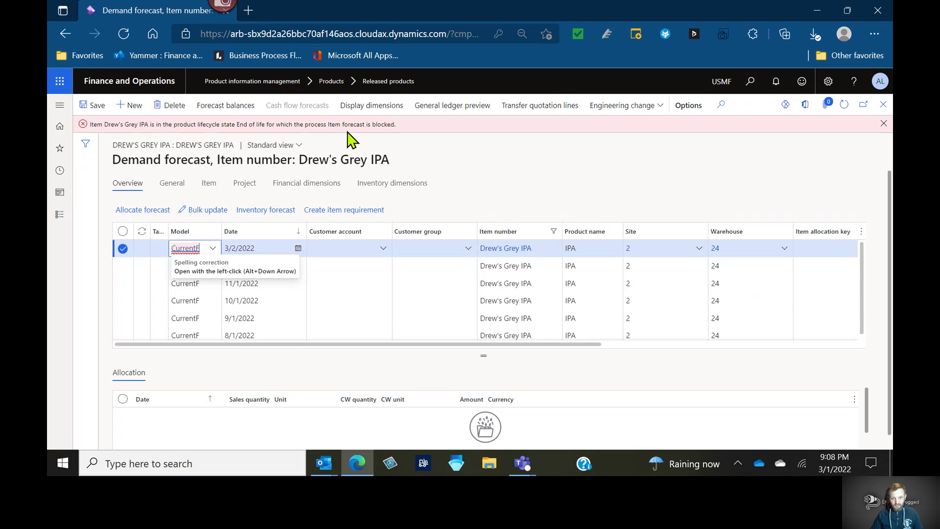
Close the demand forecast page and discard the unsaved forecast line.
{"action": "left_click", "coordinate": [409, 160]}
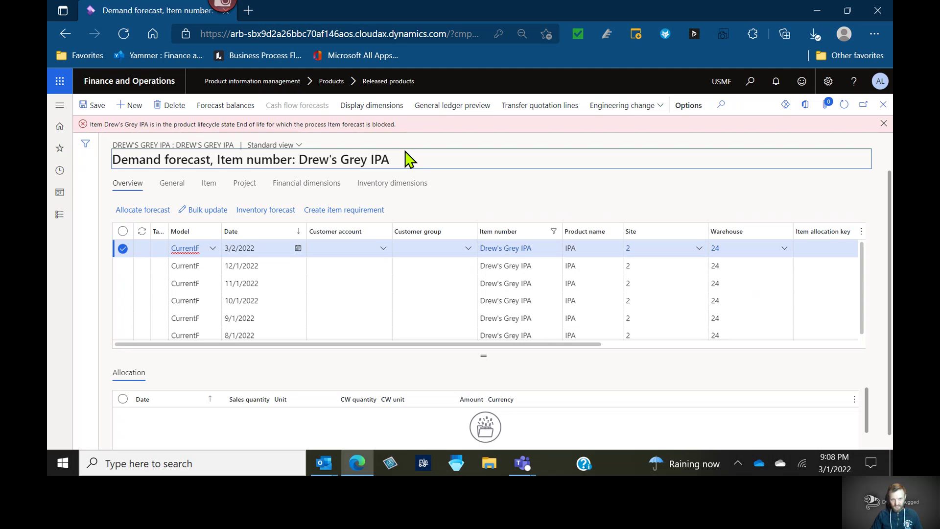
{"action": "key", "text": "Escape"}
{"action": "left_click", "coordinate": [535, 267]}
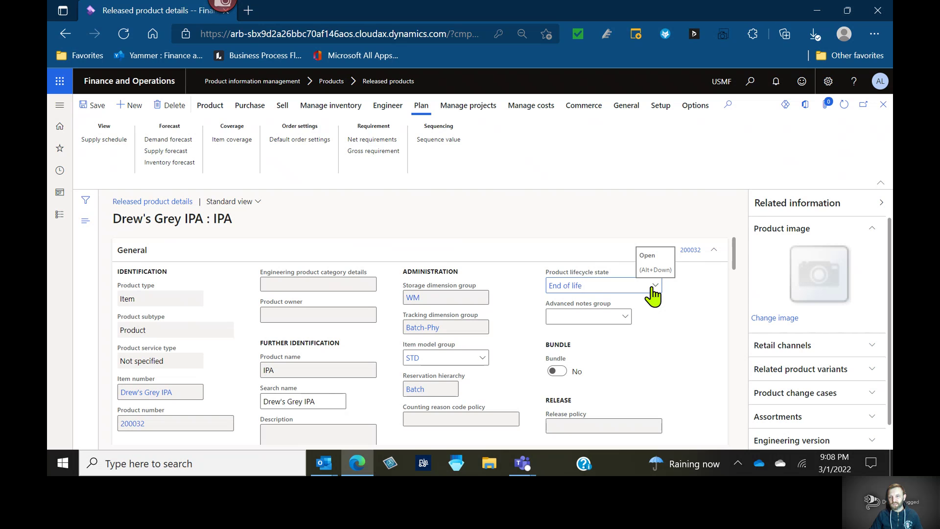
Switch the IPA item's product lifecycle state from End of life back to Active.
{"action": "left_click", "coordinate": [654, 287]}
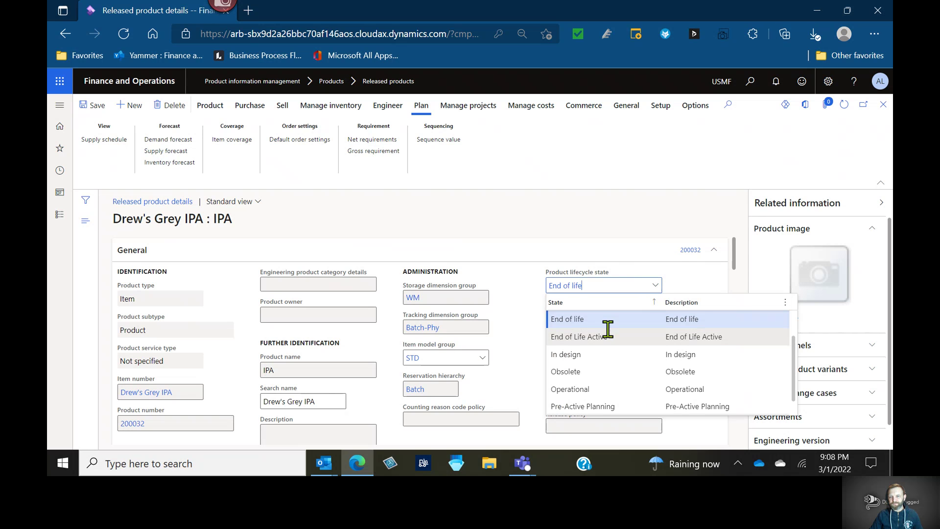
{"action": "scroll", "coordinate": [607, 337], "scroll_direction": "up", "scroll_amount": 2}
{"action": "left_click", "coordinate": [609, 322]}
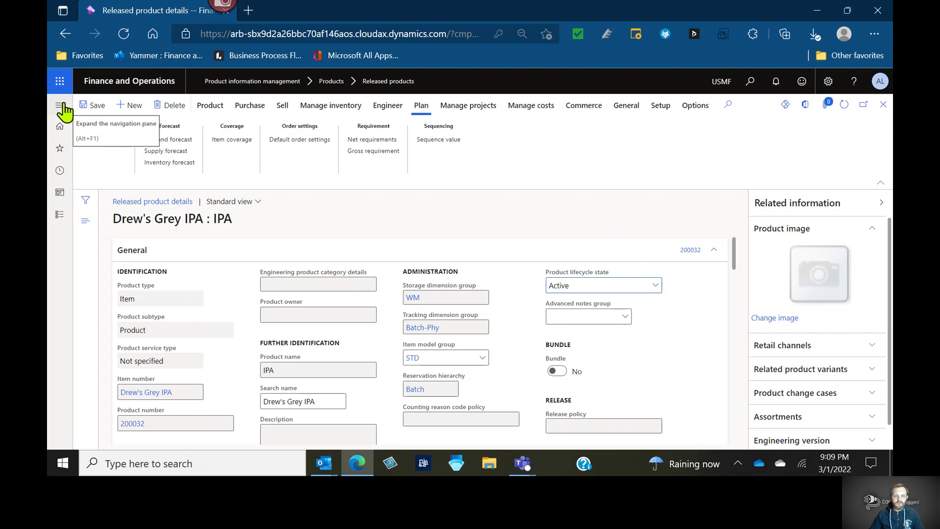
Open Change lifecycle state for obsolete products from Product information management Periodic tasks.
{"action": "left_click", "coordinate": [61, 105]}
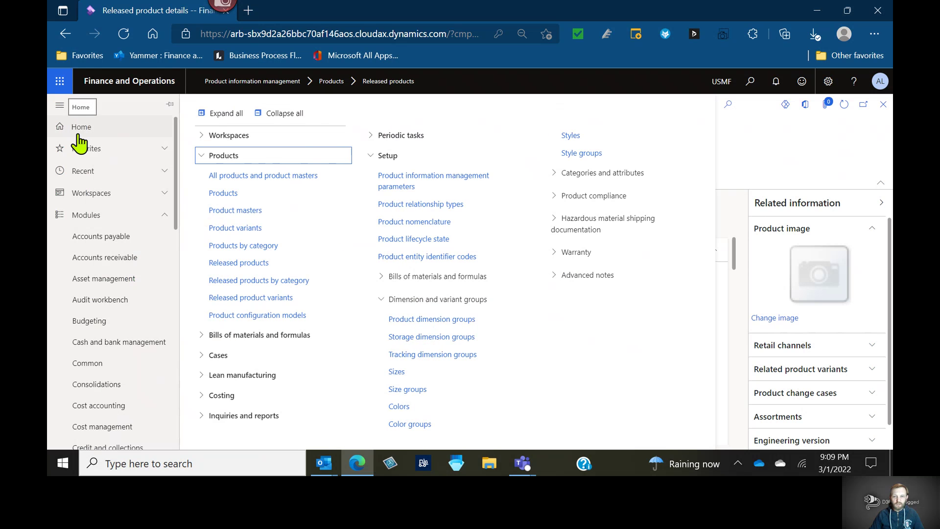
{"action": "left_click", "coordinate": [405, 140]}
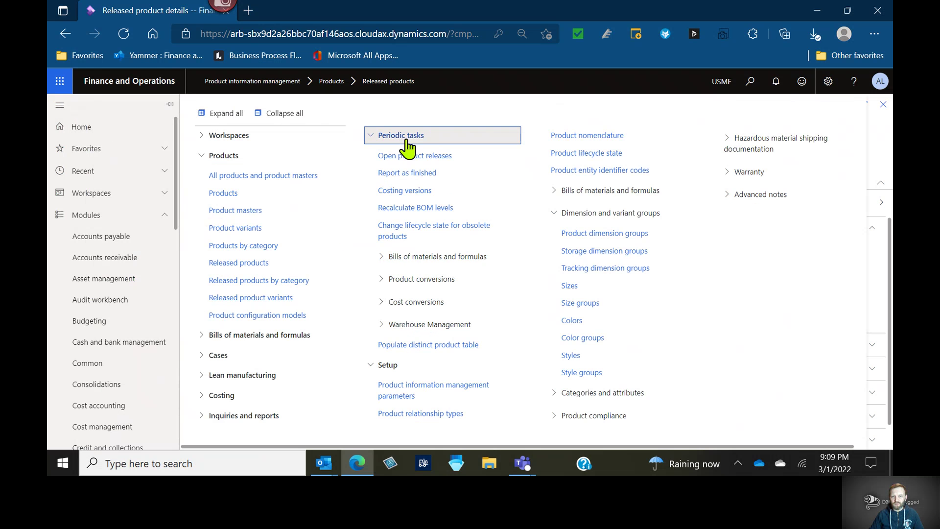
{"action": "left_click", "coordinate": [440, 368]}
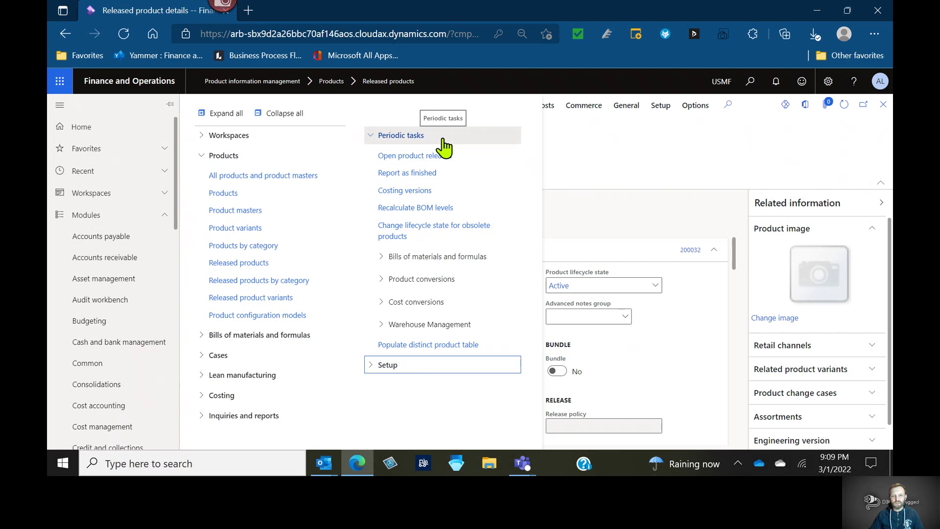
{"action": "left_click", "coordinate": [421, 247]}
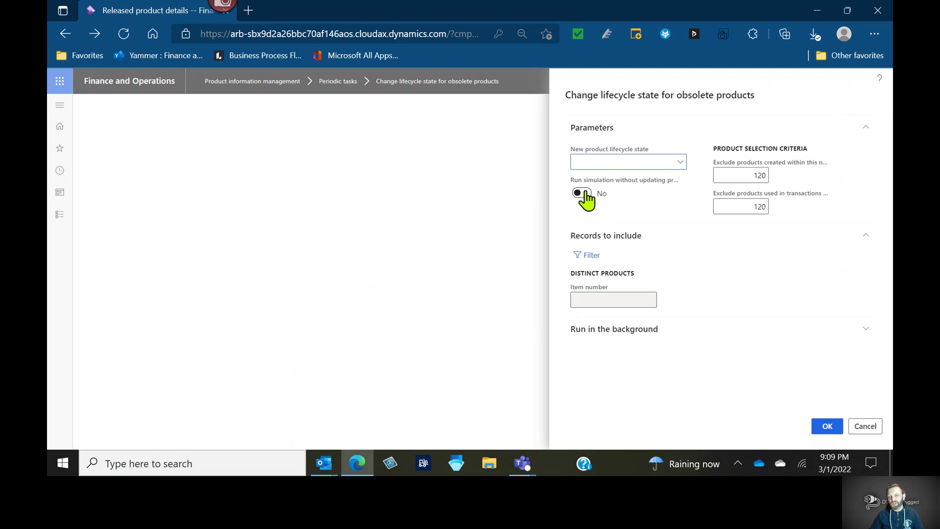
Set New product lifecycle state to End of life, keep both Exclude values at 120, then cancel.
{"action": "left_click", "coordinate": [683, 163]}
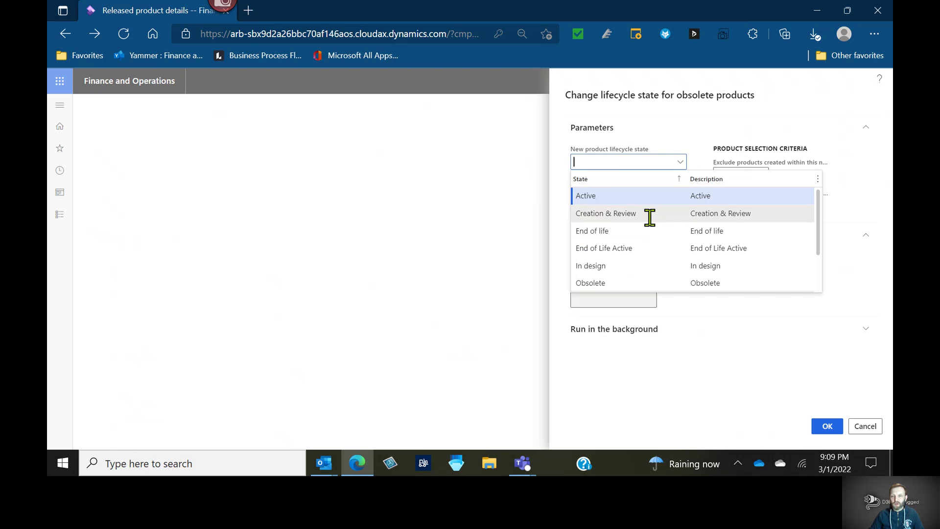
{"action": "left_click", "coordinate": [648, 229]}
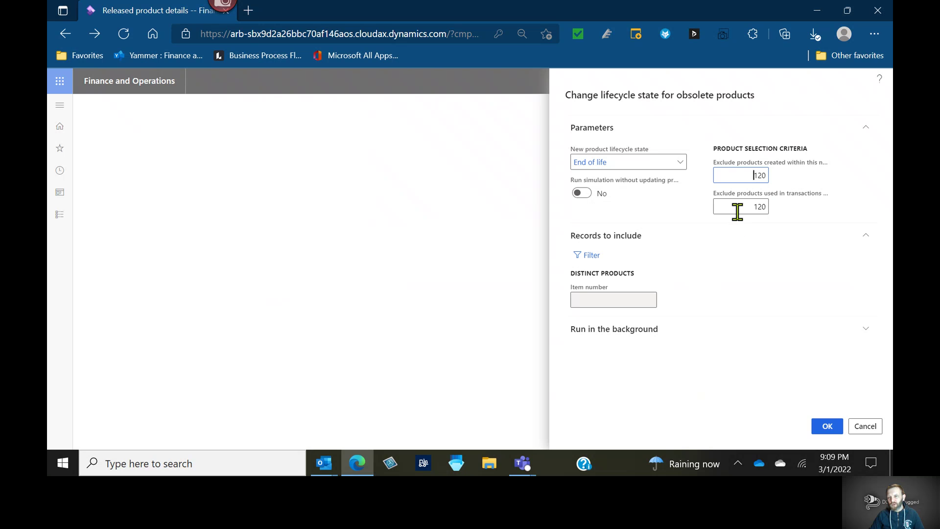
{"action": "mouse_move", "coordinate": [737, 211]}
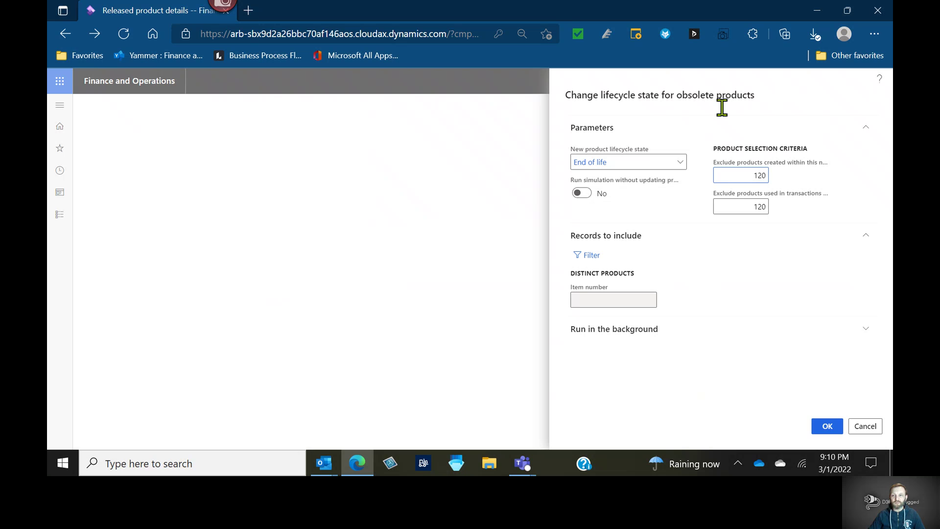
{"action": "mouse_move", "coordinate": [755, 175]}
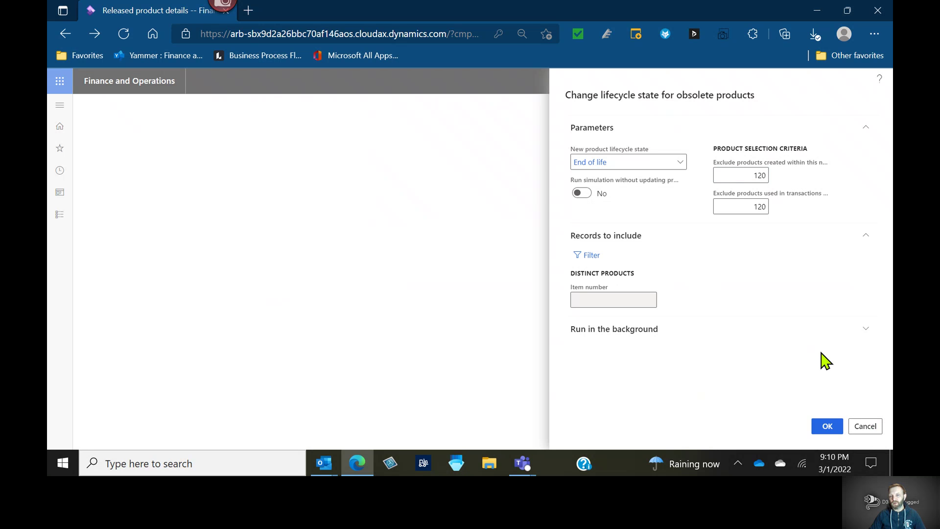
{"action": "key", "text": "Escape"}
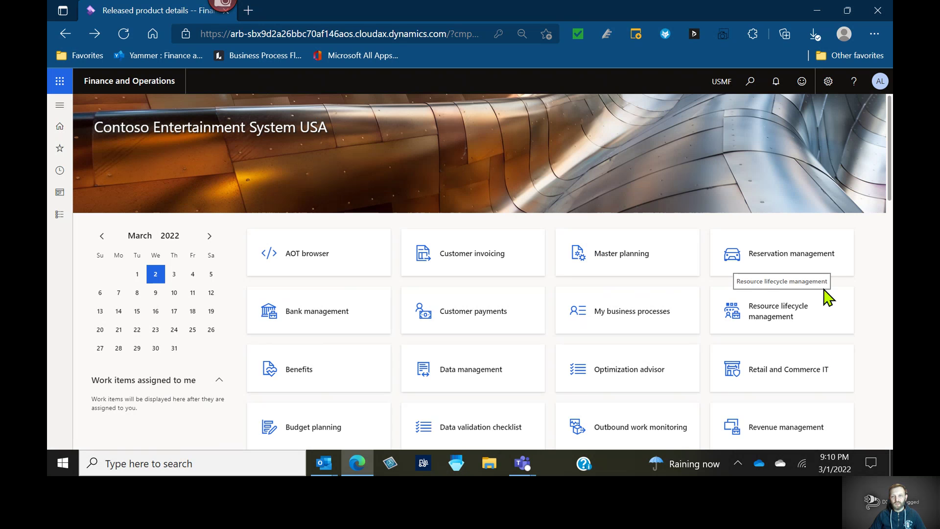